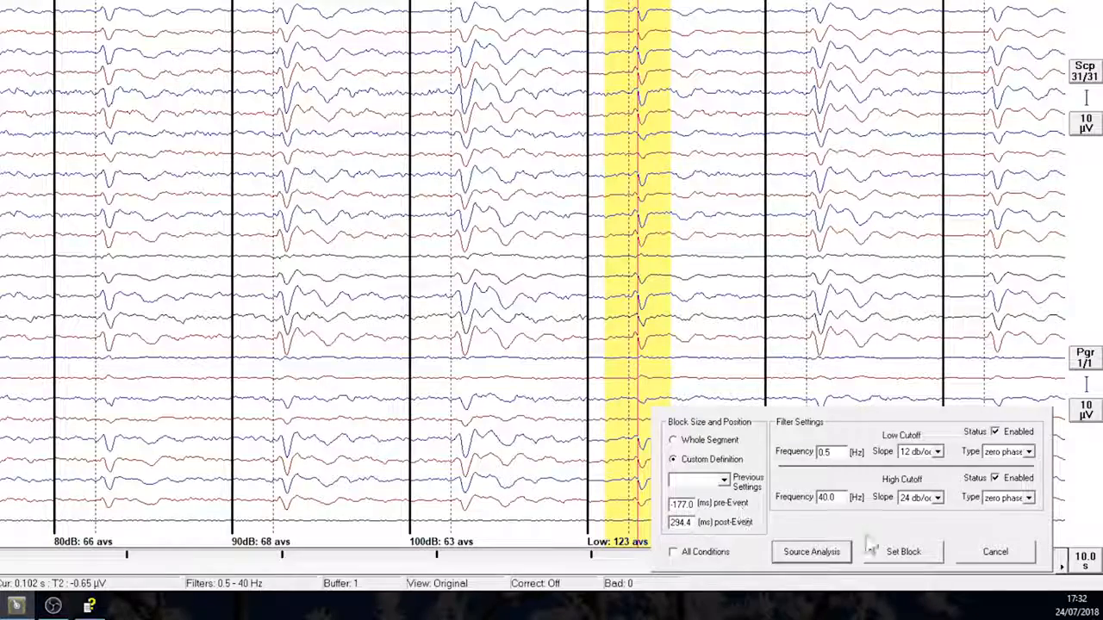
# Define a custom block from -100 ms pre-event to 250 ms post-event and start source analysis on it
pyautogui.doubleClick(681, 504)
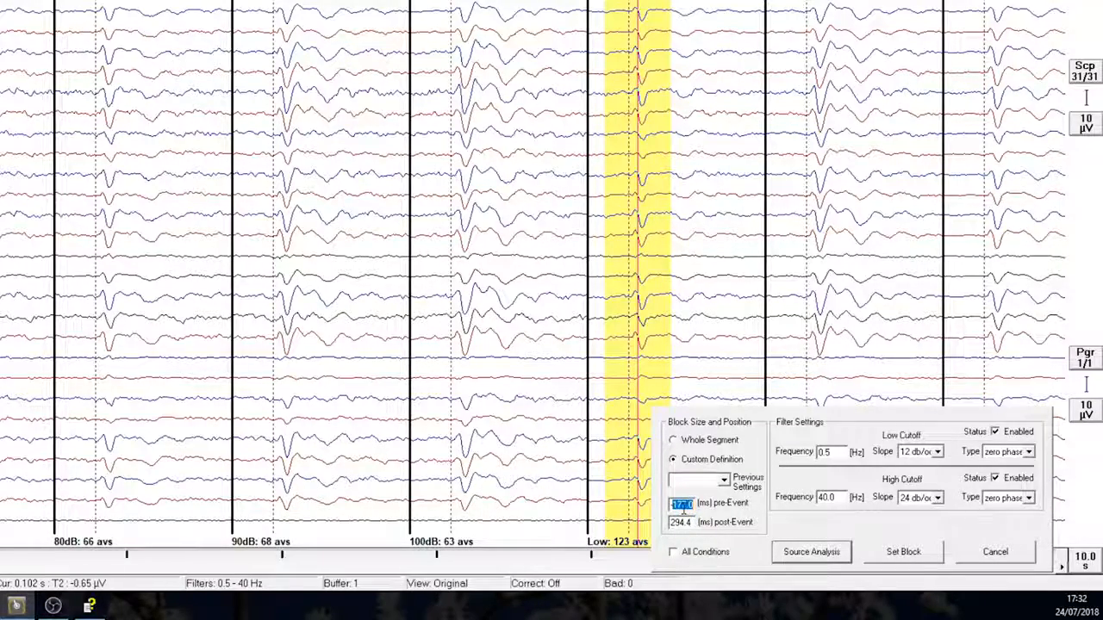
pyautogui.write('-100')
pyautogui.press('Tab')
pyautogui.write('2')
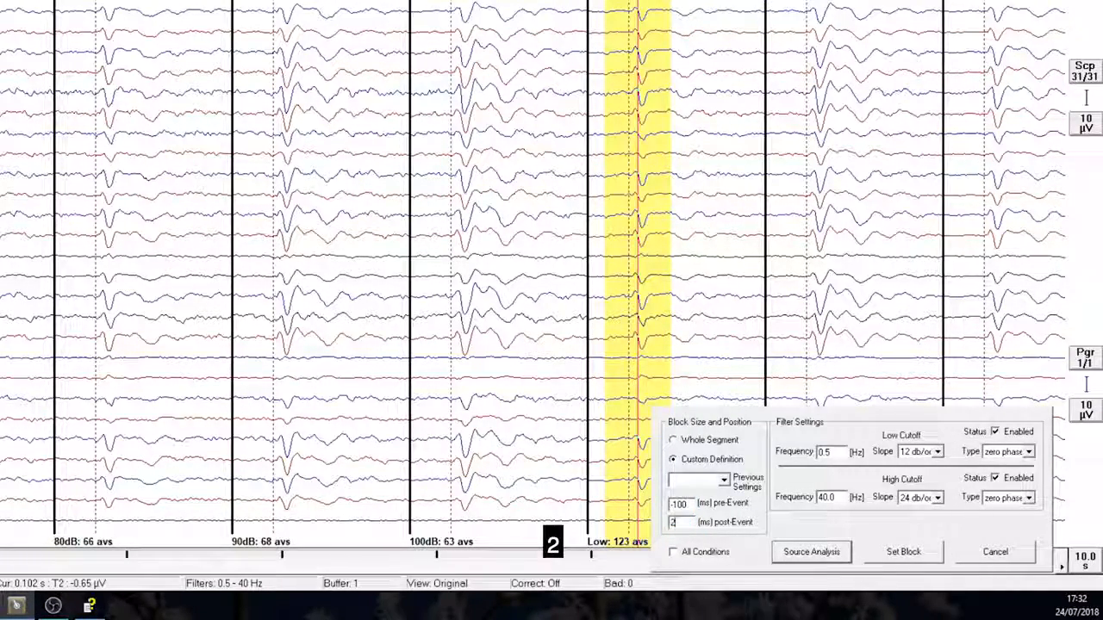
pyautogui.write('50')
pyautogui.press('Tab')
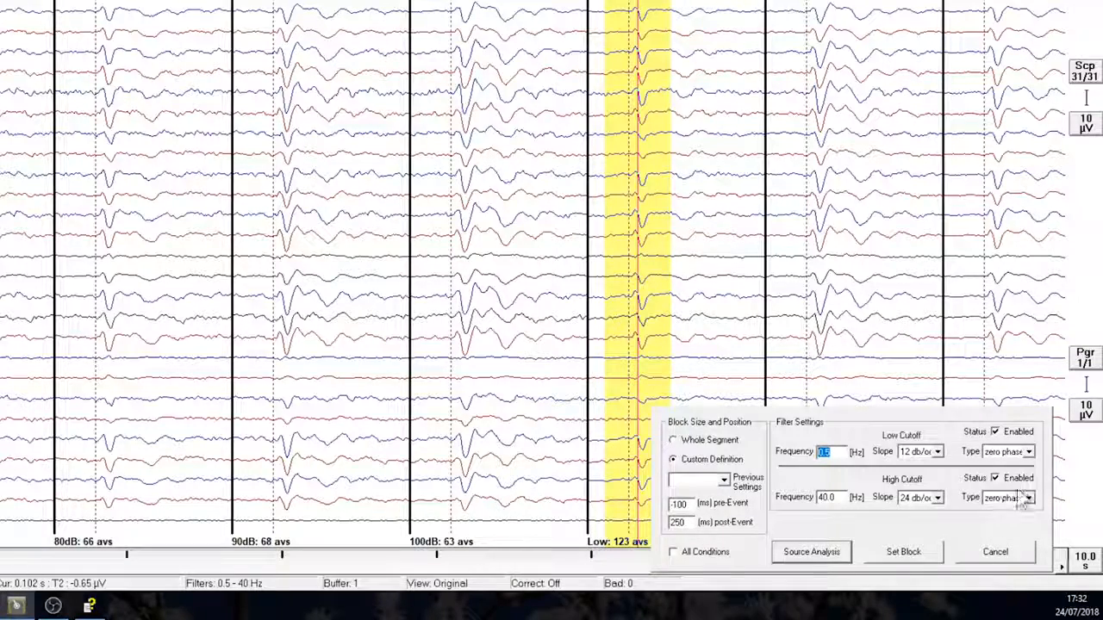
pyautogui.click(998, 479)
pyautogui.click(998, 479)
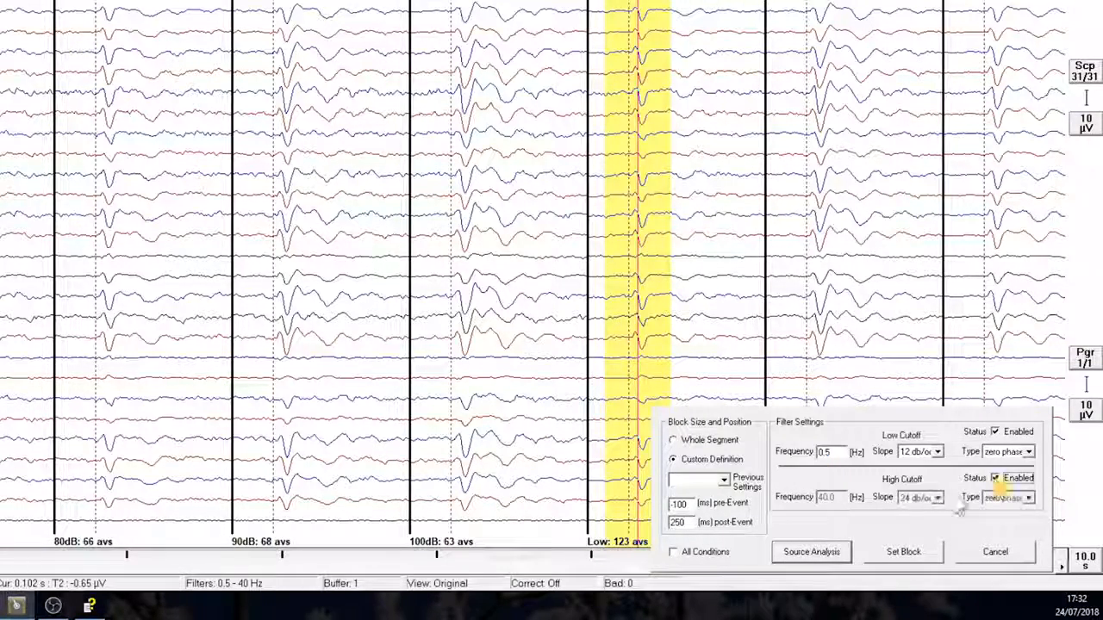
pyautogui.click(810, 552)
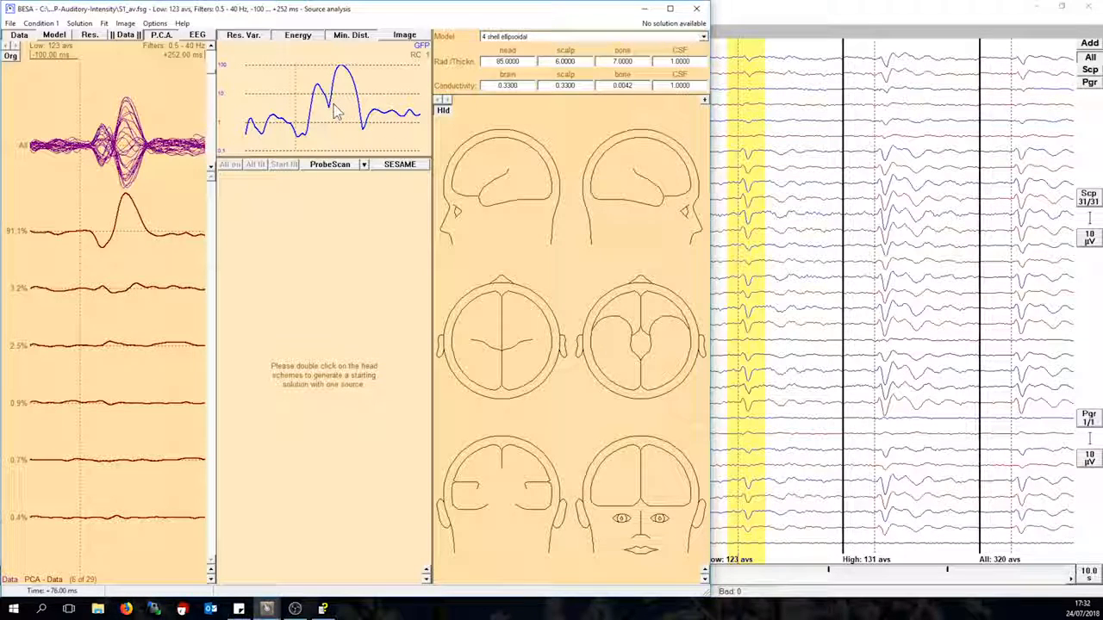
# Mark a fit interval from 76 to 100 ms around the GFP peak and compute a SESAME image displayed in multiple slice views
pyautogui.moveTo(336, 110); pyautogui.dragTo(345, 105)
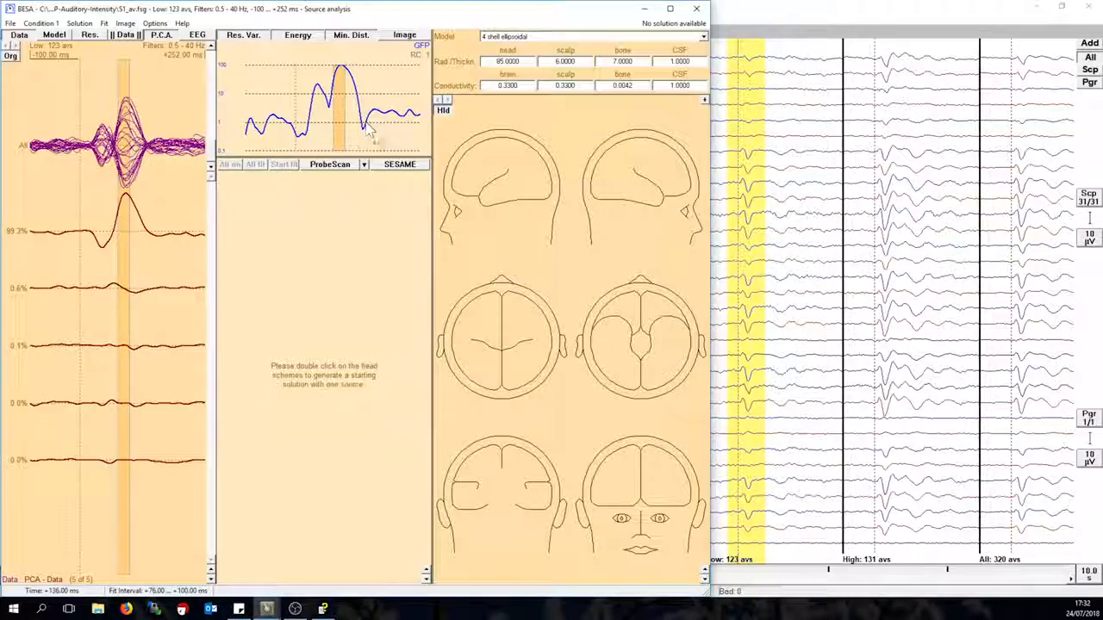
pyautogui.click(394, 169)
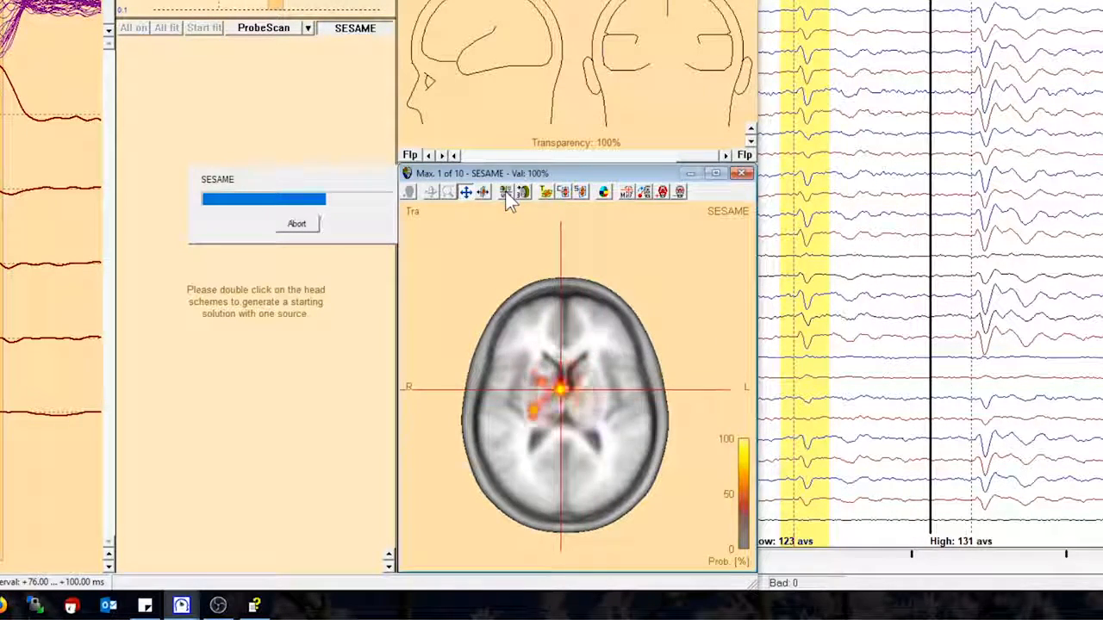
pyautogui.click(505, 192)
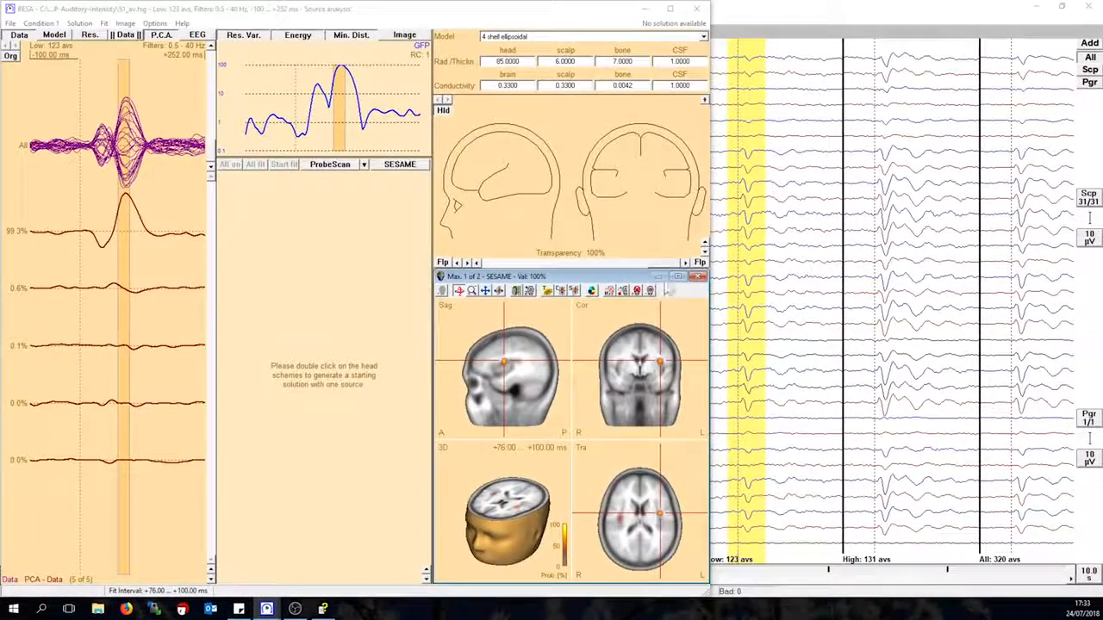
# Enlarge the SESAME image to inspect its maxima one after another, and restore the original layout
pyautogui.click(678, 277)
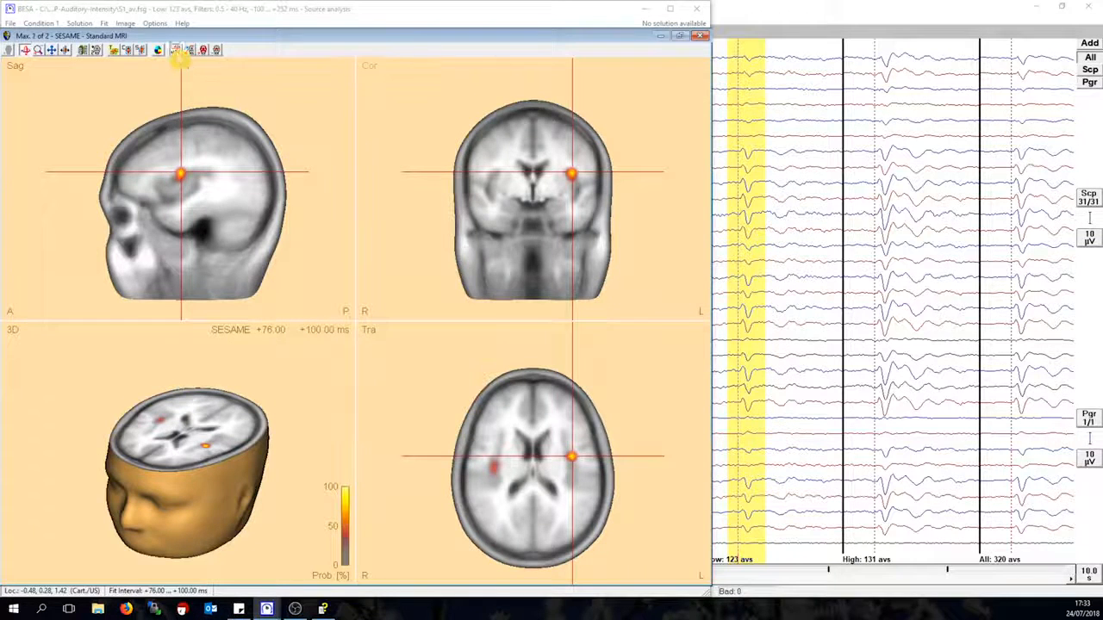
pyautogui.click(176, 52)
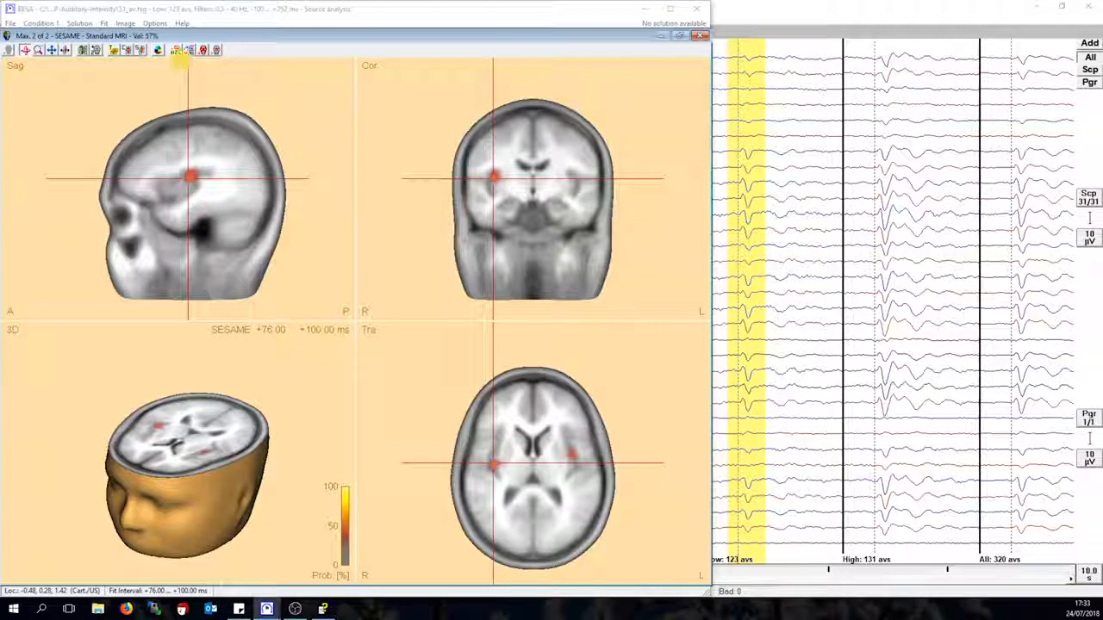
pyautogui.click(175, 50)
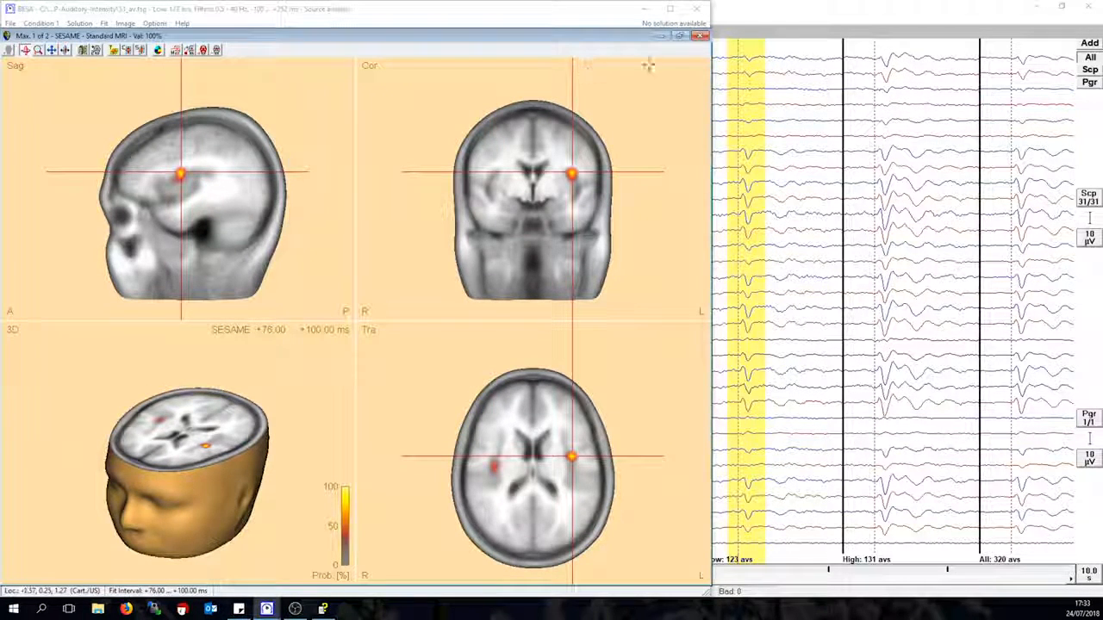
pyautogui.click(679, 35)
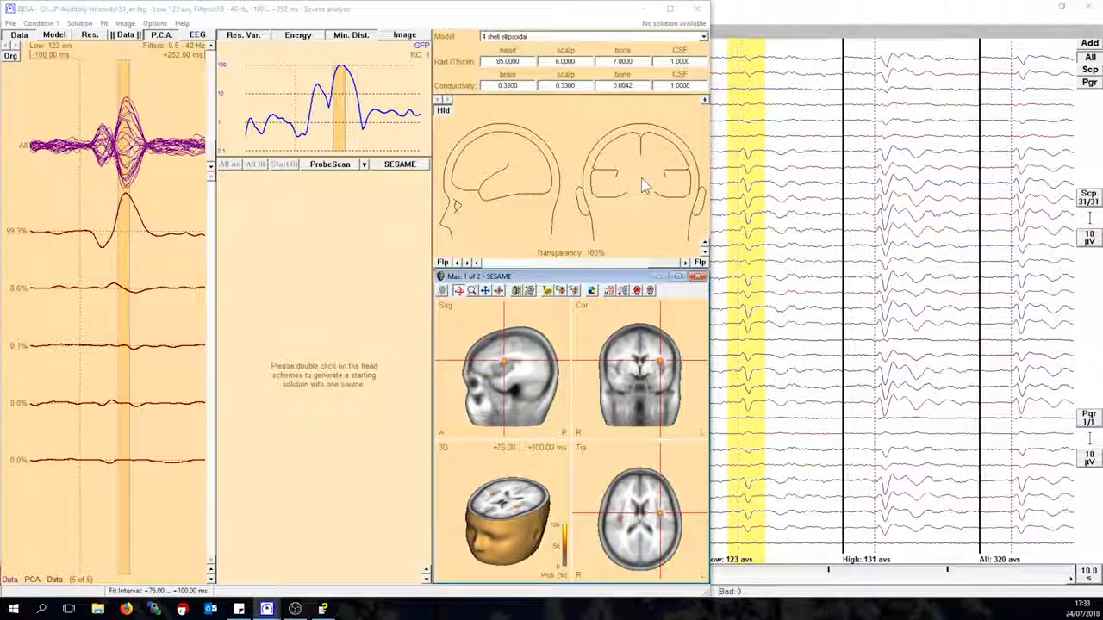
# Add a regional source at each of the two SESAME image maxima
pyautogui.click(622, 292)
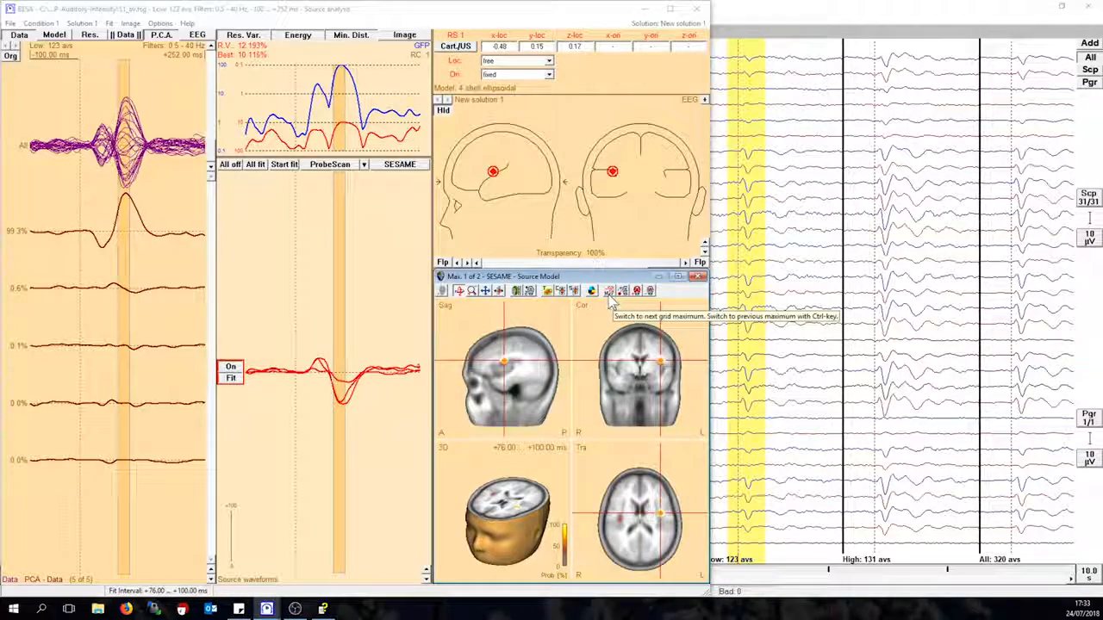
pyautogui.click(609, 292)
pyautogui.click(622, 292)
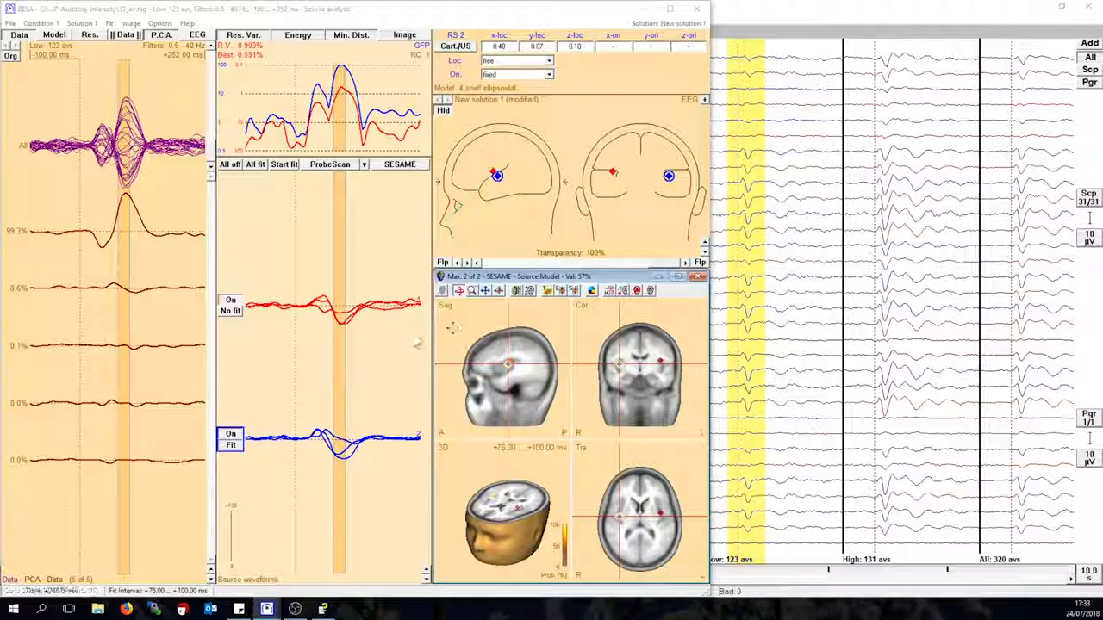
# Set orientation 1 at maximum for both the red and the blue regional source
pyautogui.rightClick(345, 317)
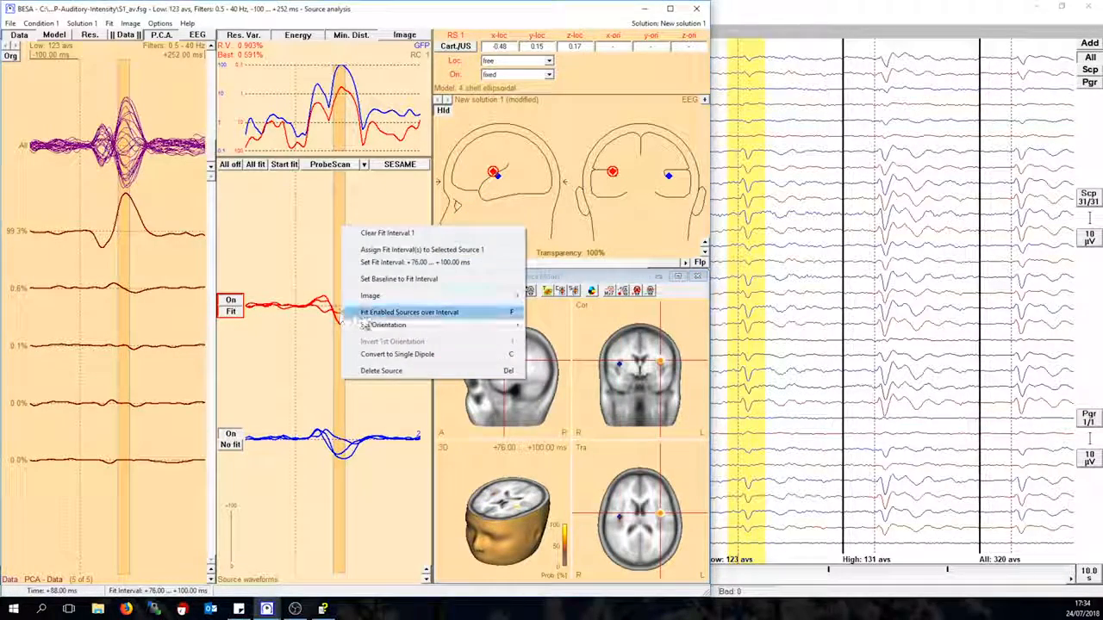
pyautogui.moveTo(421, 333)
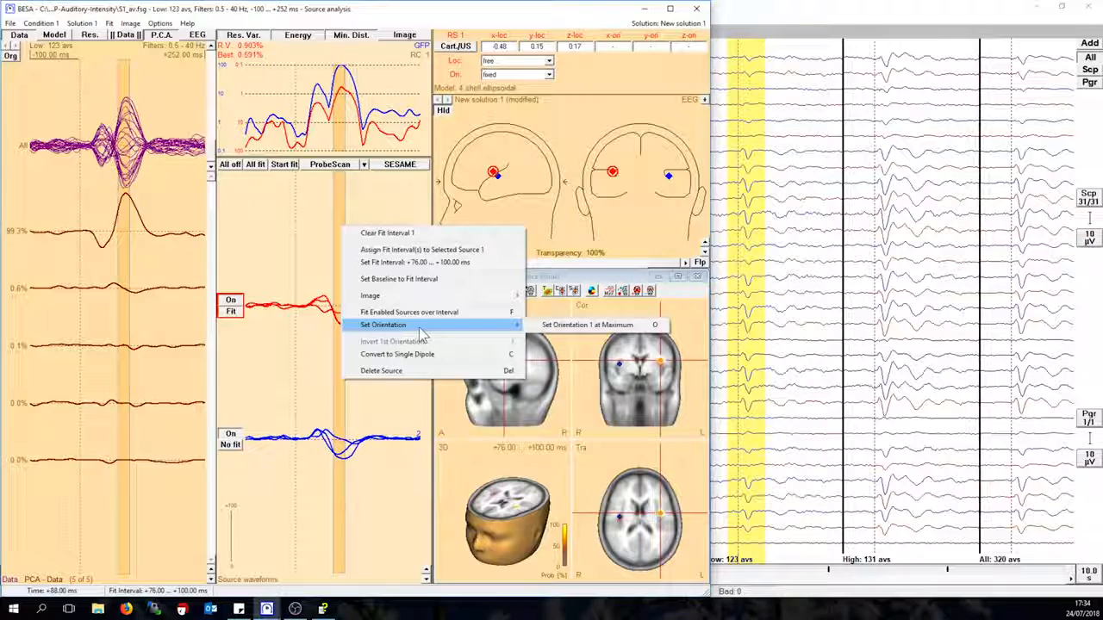
pyautogui.click(543, 326)
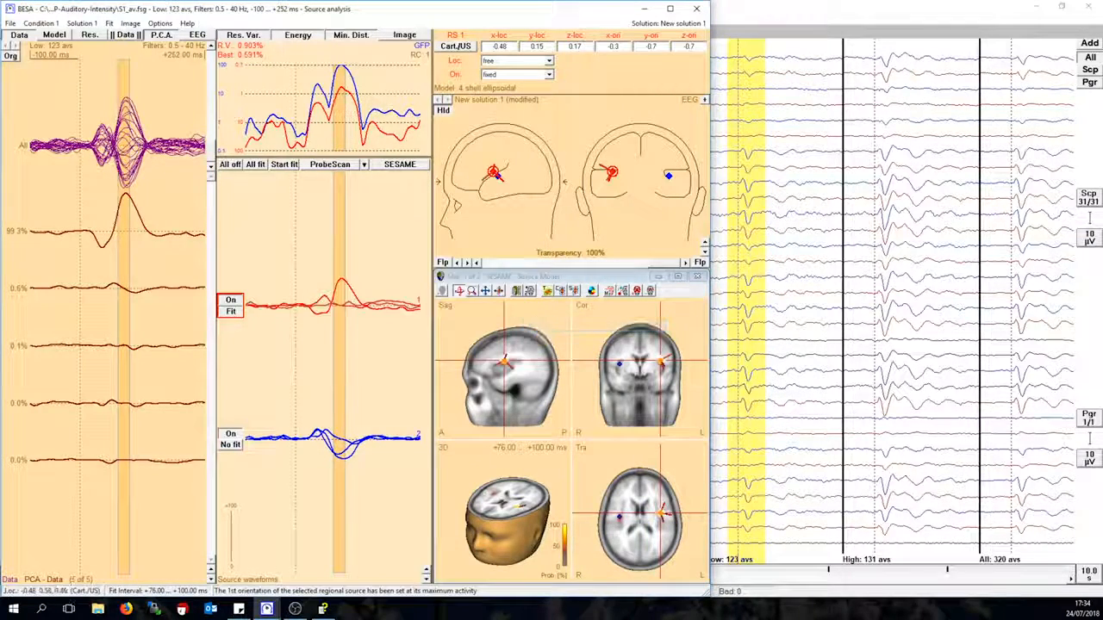
pyautogui.rightClick(340, 437)
pyautogui.moveTo(479, 455)
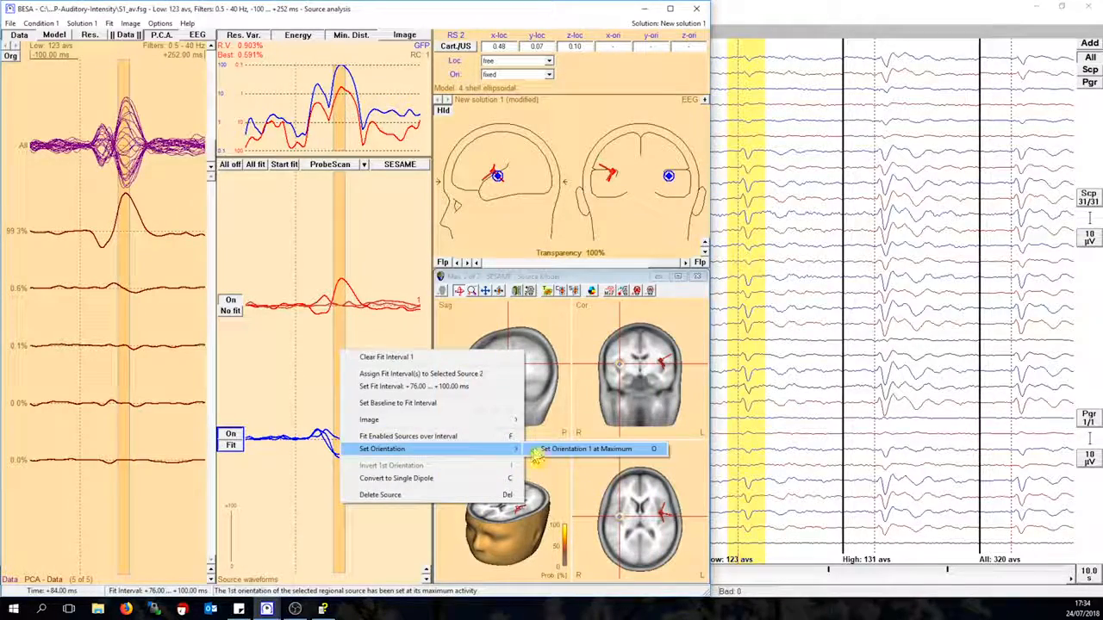
pyautogui.click(531, 450)
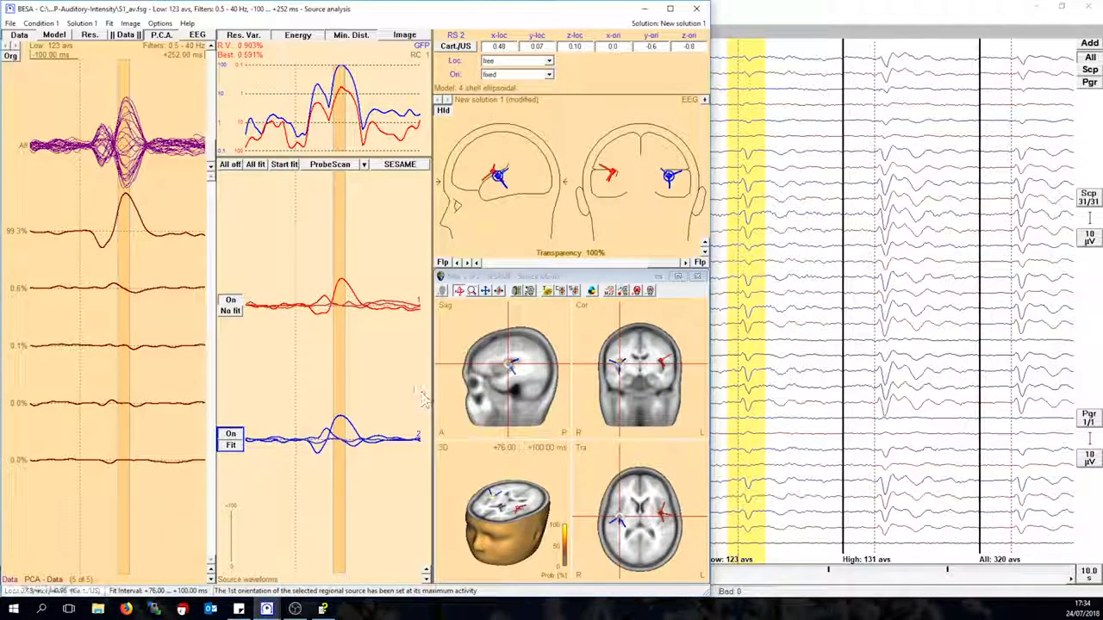
# Open the SESAME options in the image settings and examine the noise and source scale factors
pyautogui.click(364, 165)
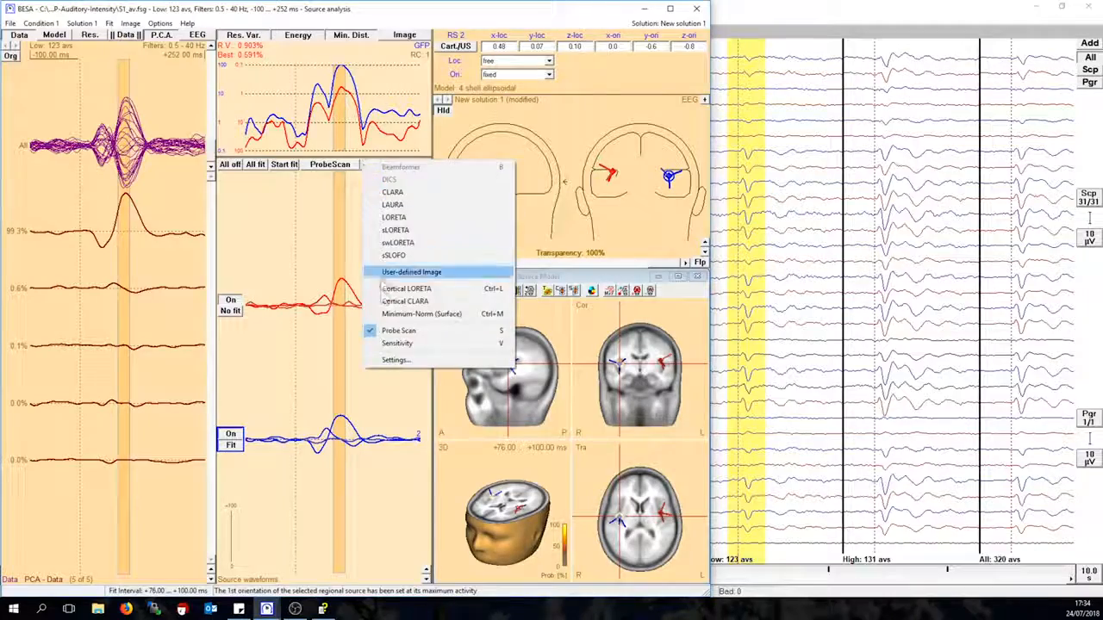
pyautogui.click(392, 360)
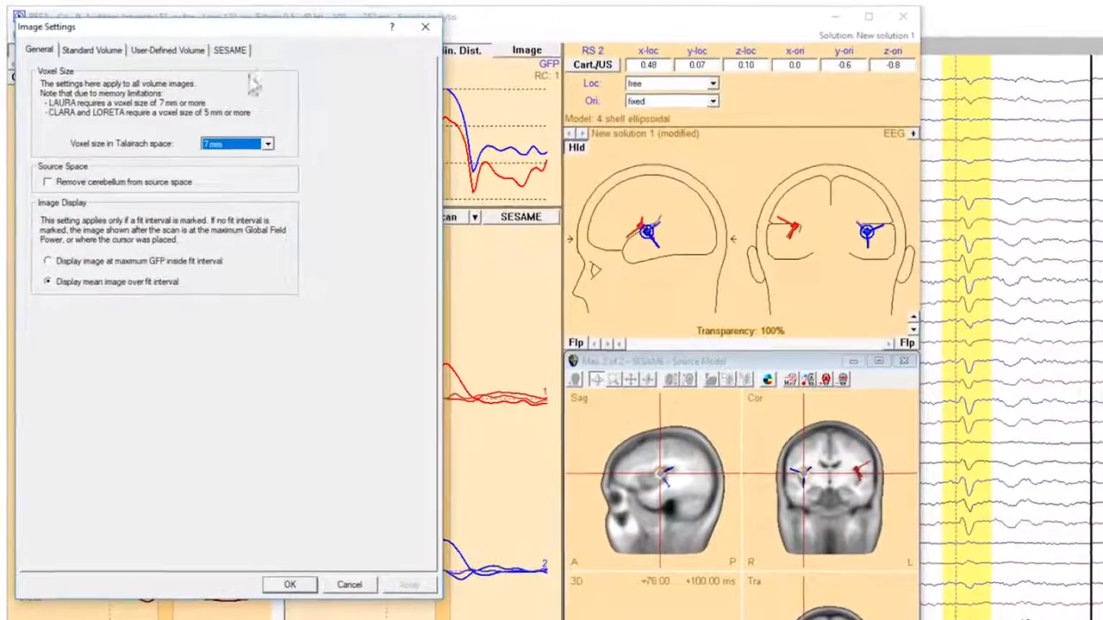
pyautogui.click(215, 46)
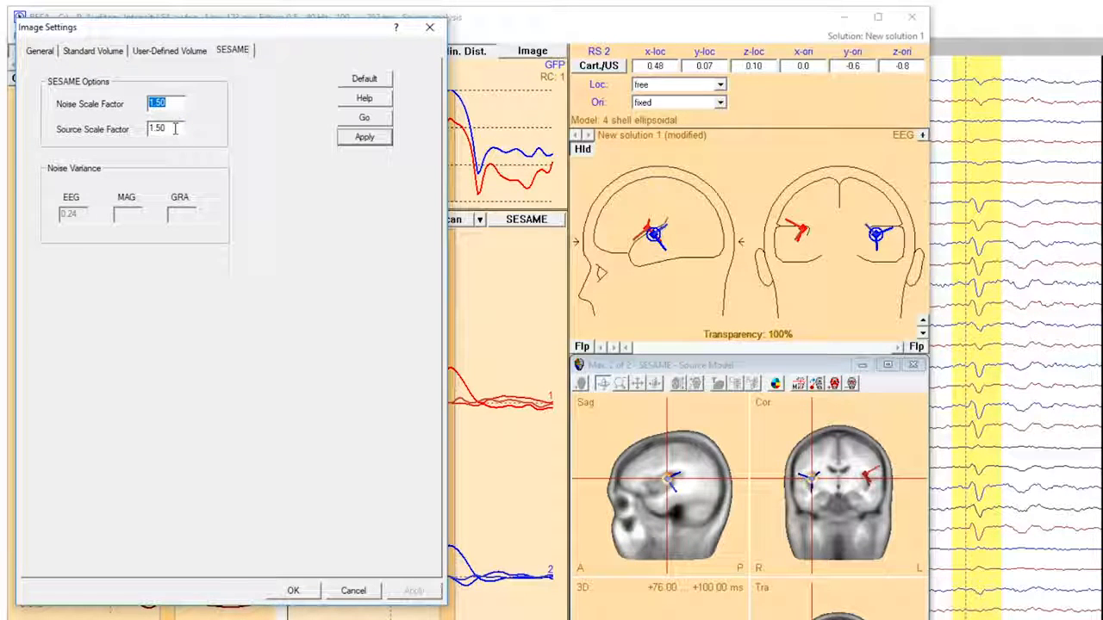
pyautogui.click(177, 130)
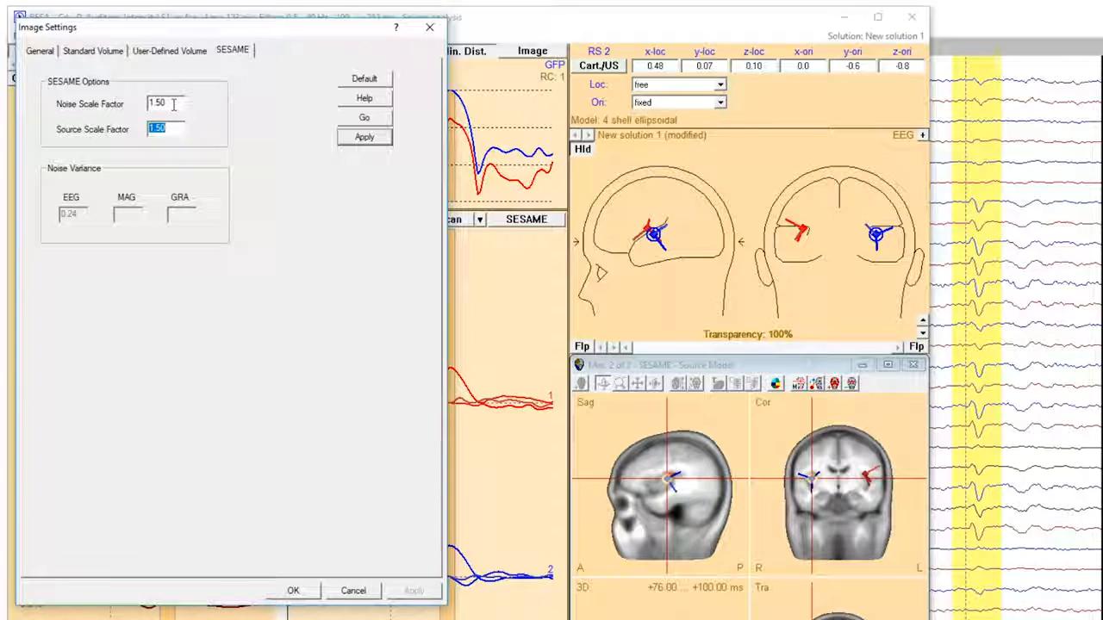
# Try a SESAME noise scale factor and source scale factor of 5, reset both to default and discard the settings
pyautogui.click(173, 104)
pyautogui.doubleClick(173, 103)
pyautogui.write('5')
pyautogui.click(173, 129)
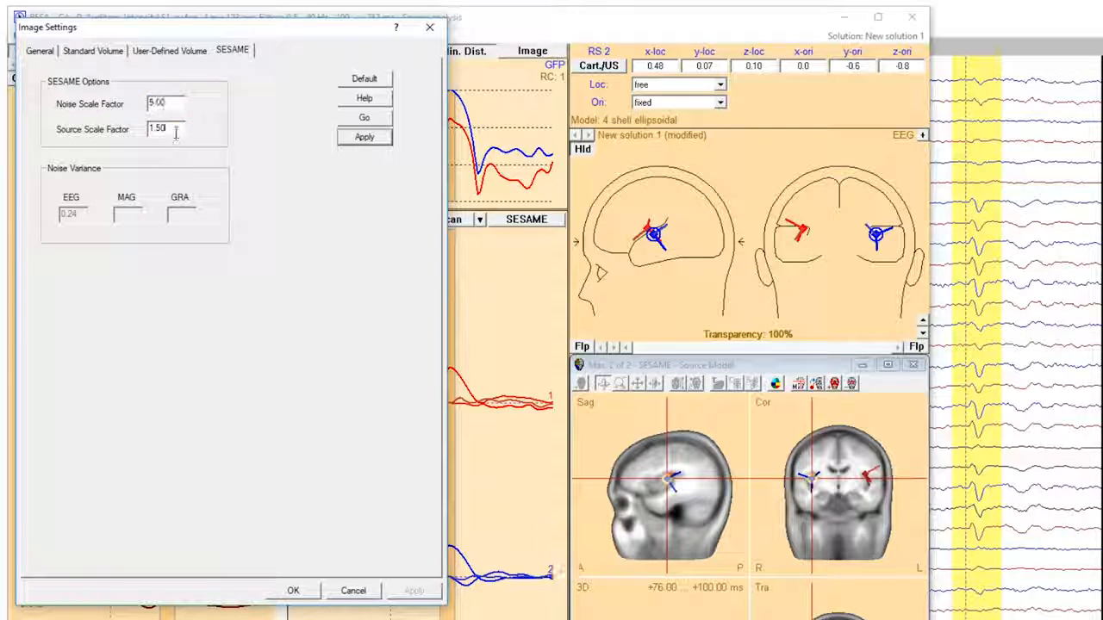
pyautogui.doubleClick(173, 130)
pyautogui.write('5')
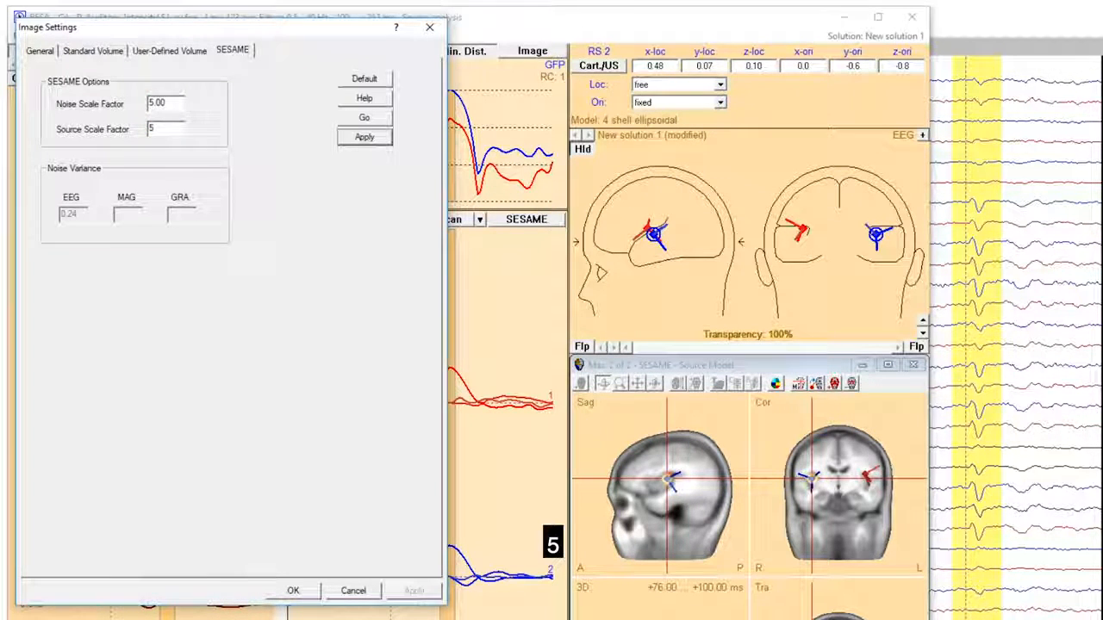
pyautogui.click(177, 104)
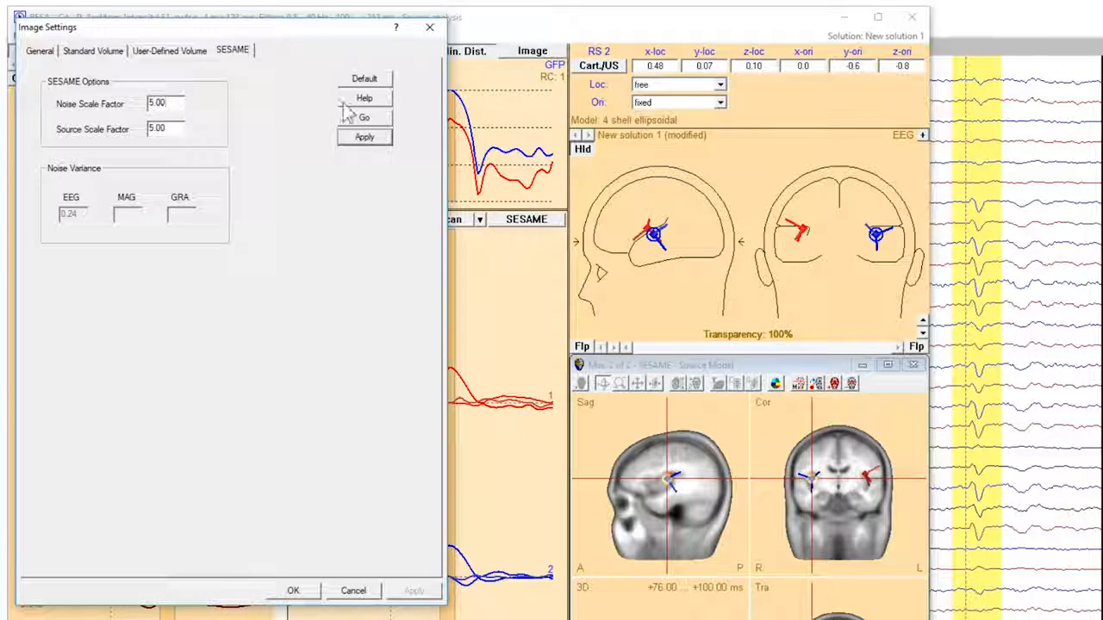
pyautogui.click(362, 82)
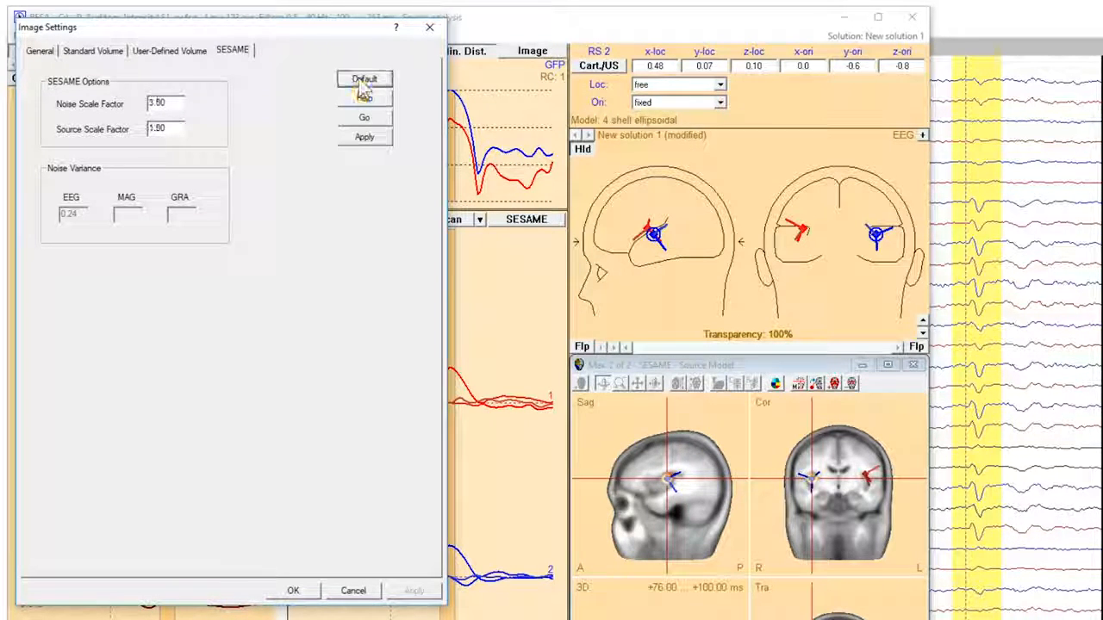
pyautogui.click(358, 592)
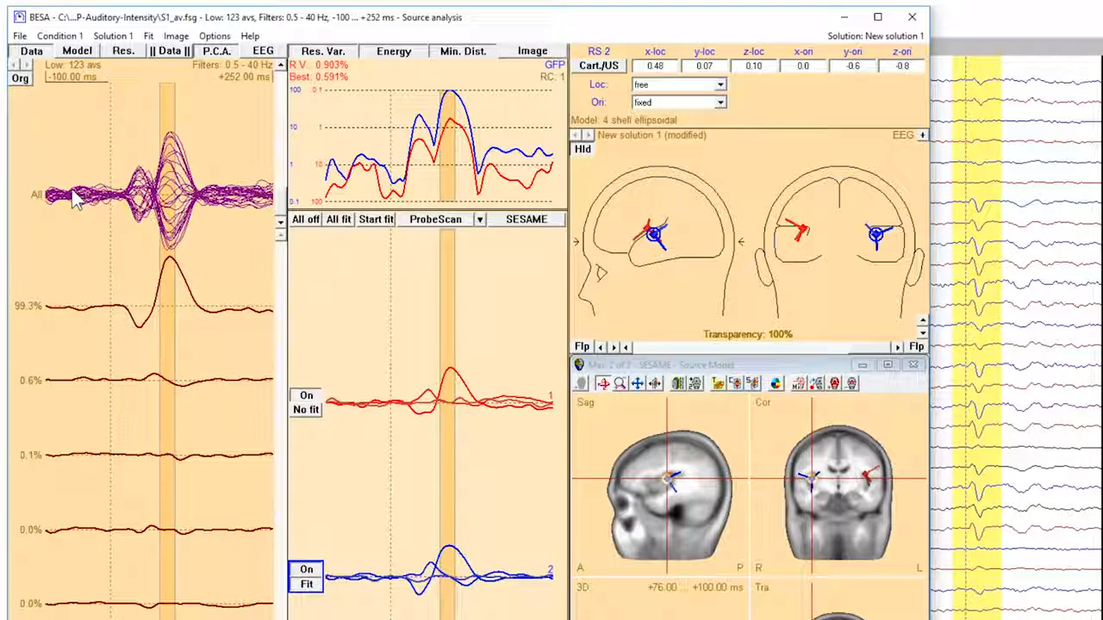
# Try a baseline from -100 to -16 ms and discard the change
pyautogui.click(106, 90)
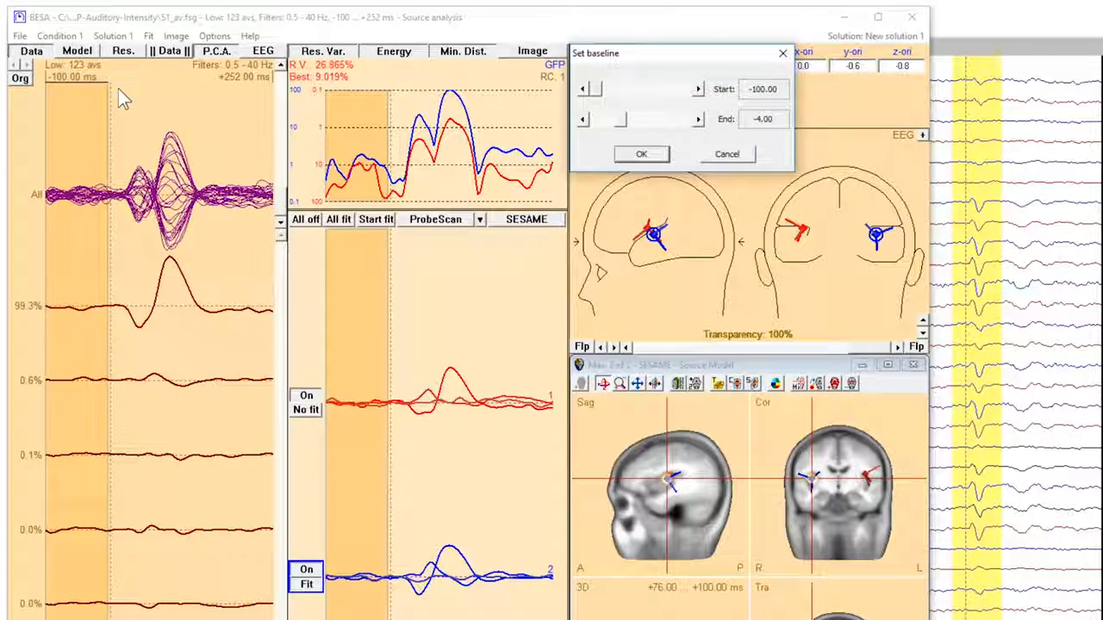
pyautogui.click(583, 119)
pyautogui.click(583, 119)
pyautogui.click(583, 119)
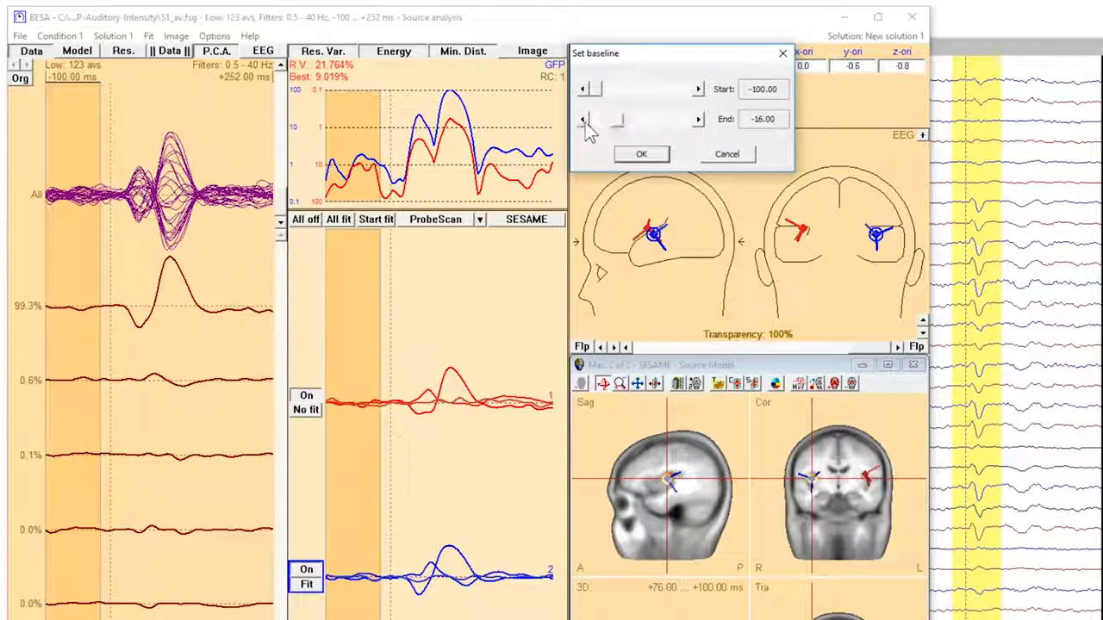
pyautogui.click(739, 158)
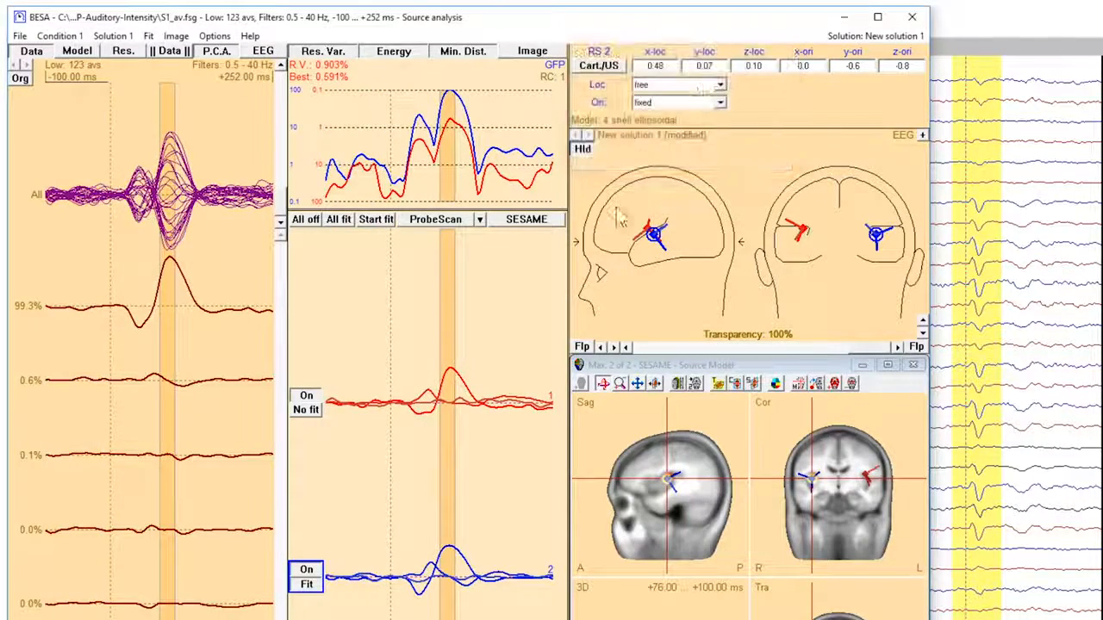
# Set the voxel size in Talairach space to 12 mm in the image settings and recompute the SESAME image
pyautogui.click(477, 221)
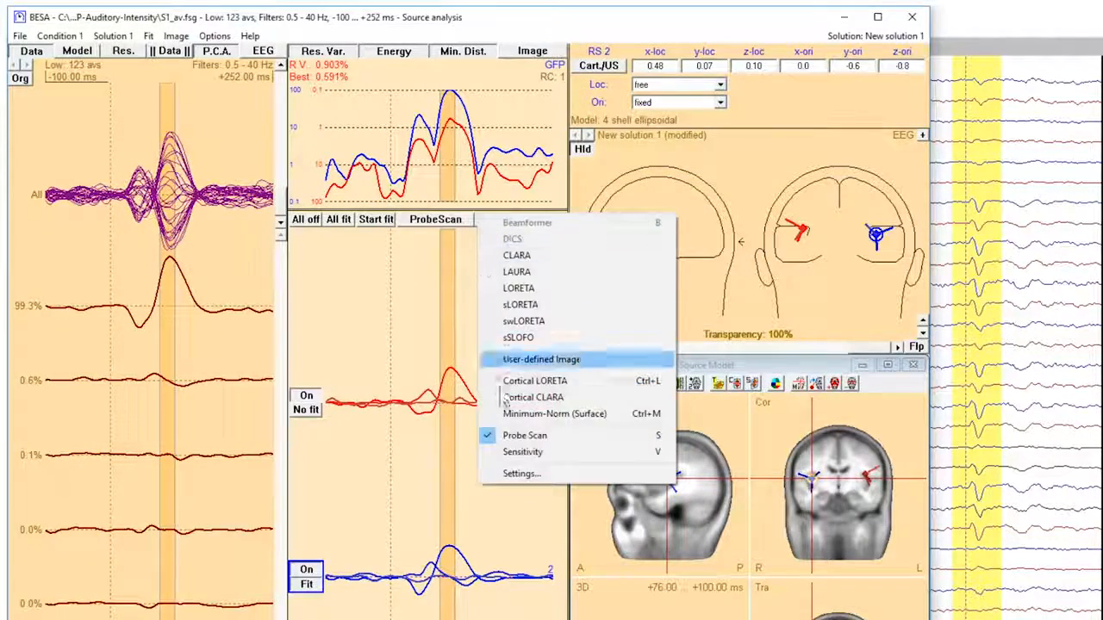
pyautogui.click(509, 473)
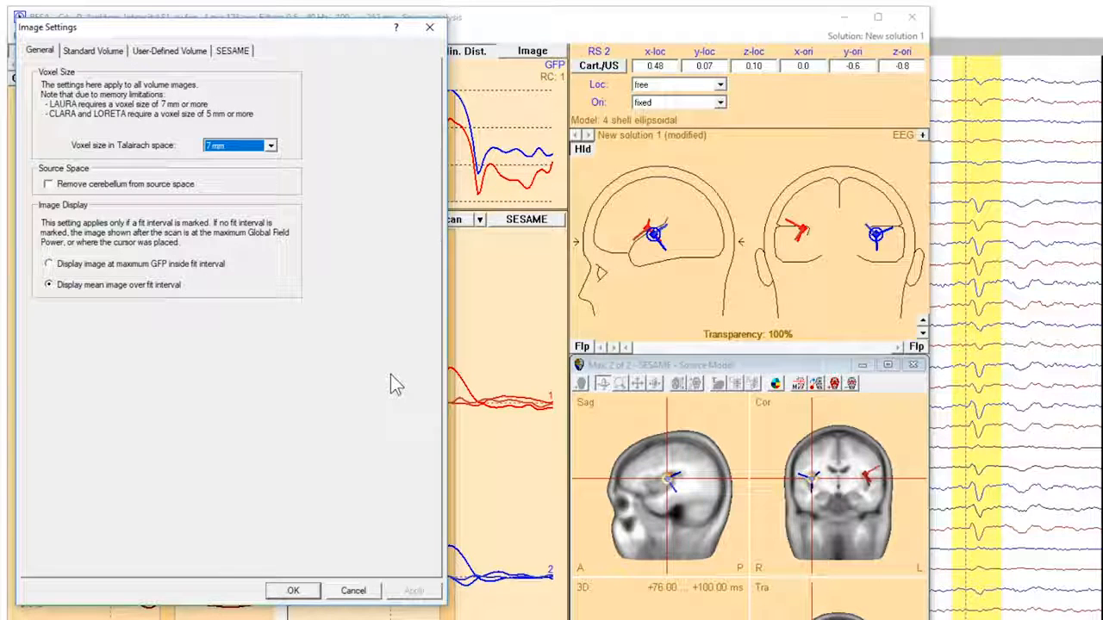
pyautogui.click(272, 148)
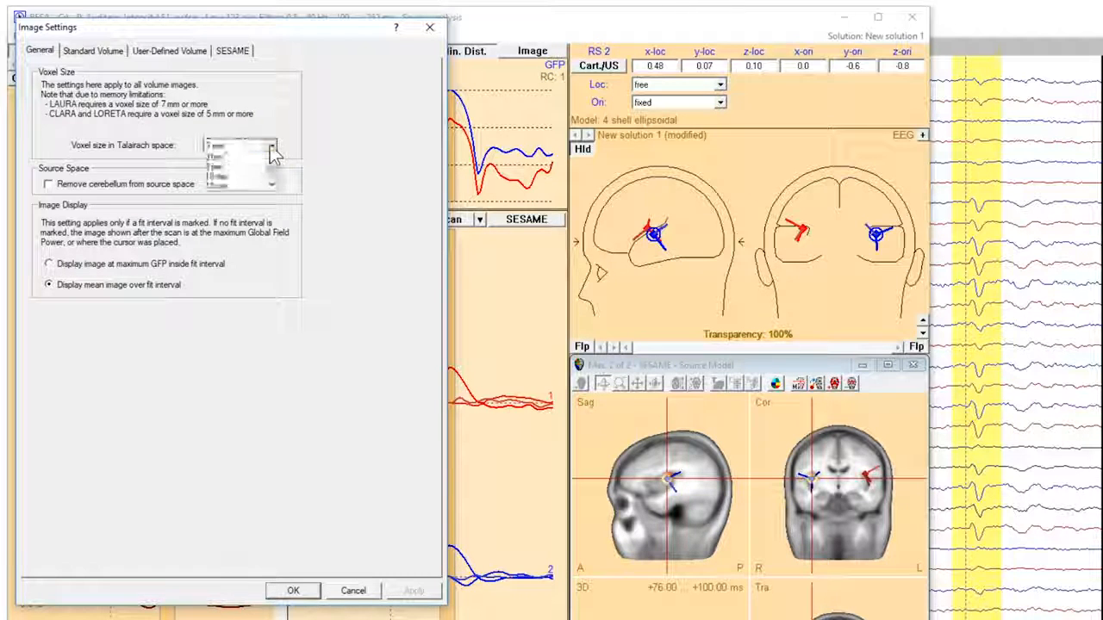
pyautogui.click(272, 198)
pyautogui.click(243, 198)
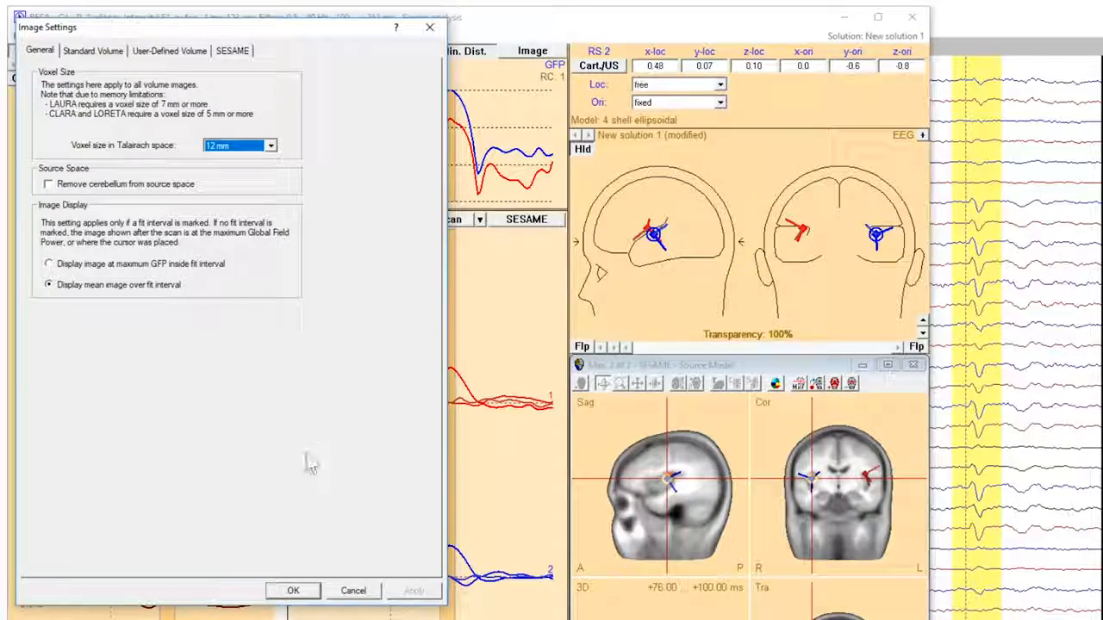
pyautogui.click(293, 591)
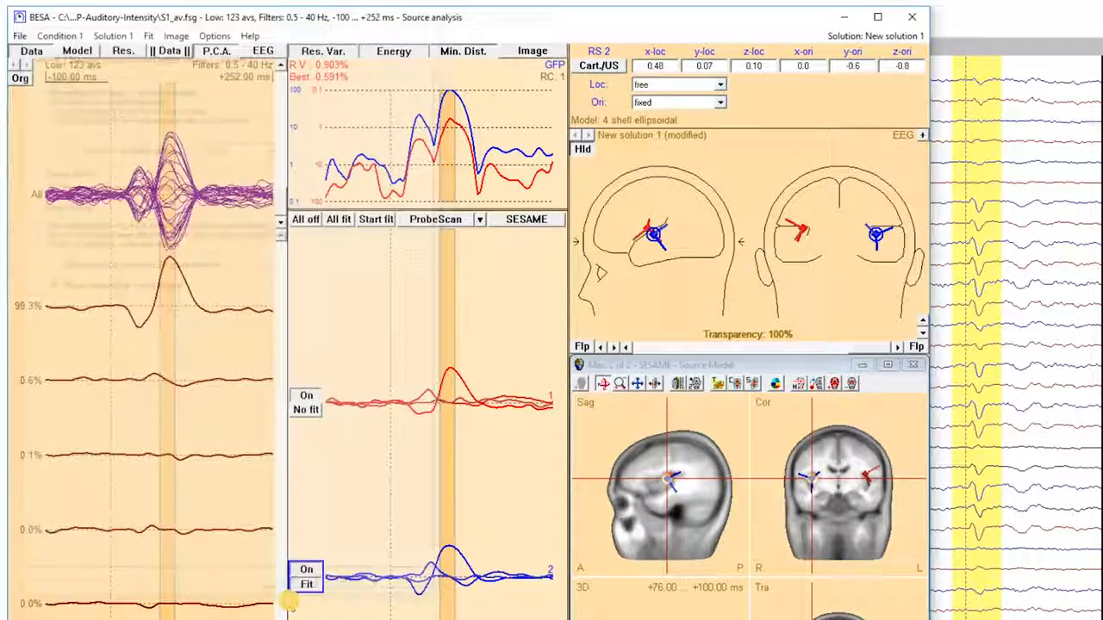
pyautogui.click(507, 221)
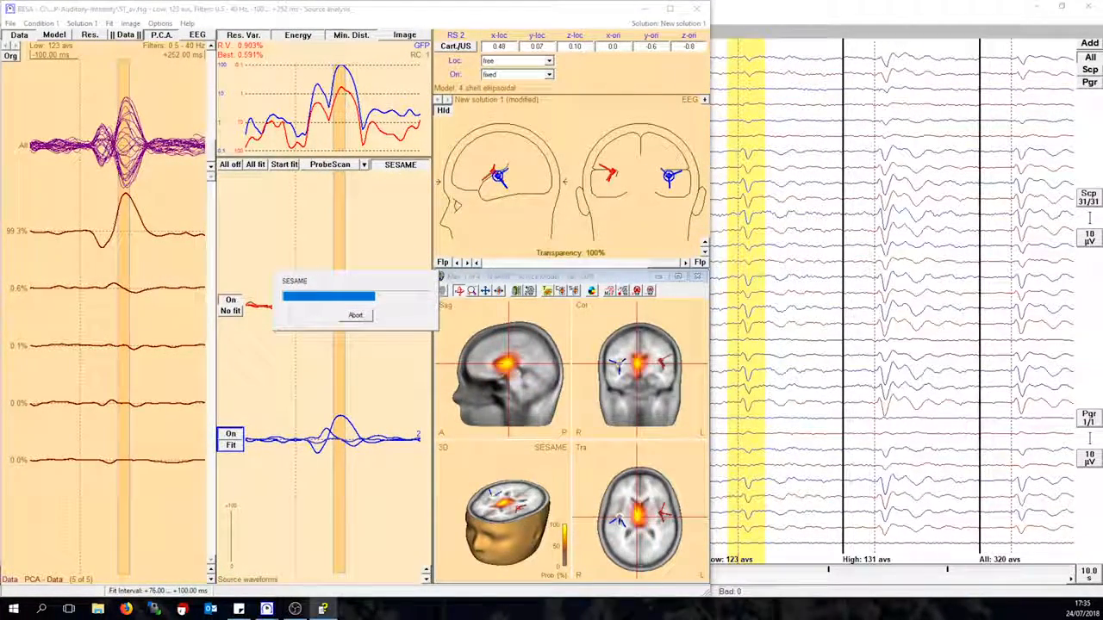
# Bring up the SESAME topic in the BESA Help window and place it clear of the window's edge
pyautogui.moveTo(0, 116); pyautogui.dragTo(472, 69)
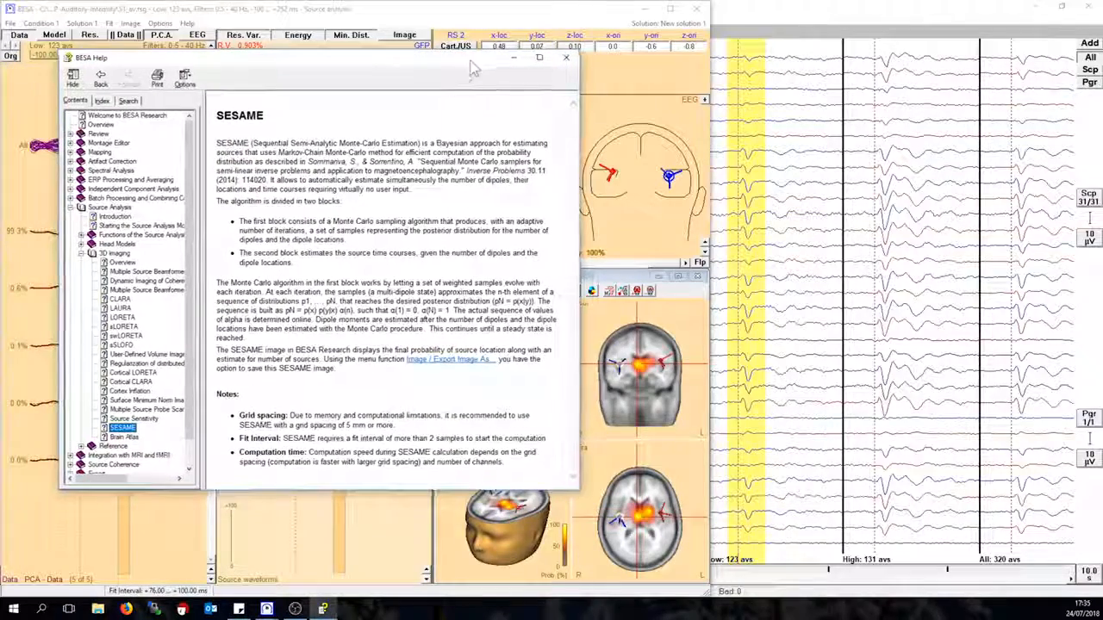